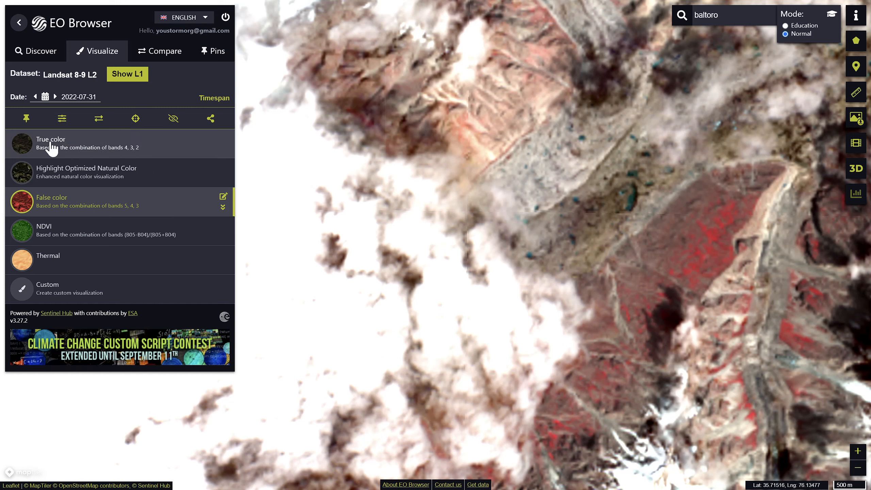
- Pin the Landsat 8-9 L2 false color visualization dated 2022-07-31
left_click(27, 119)
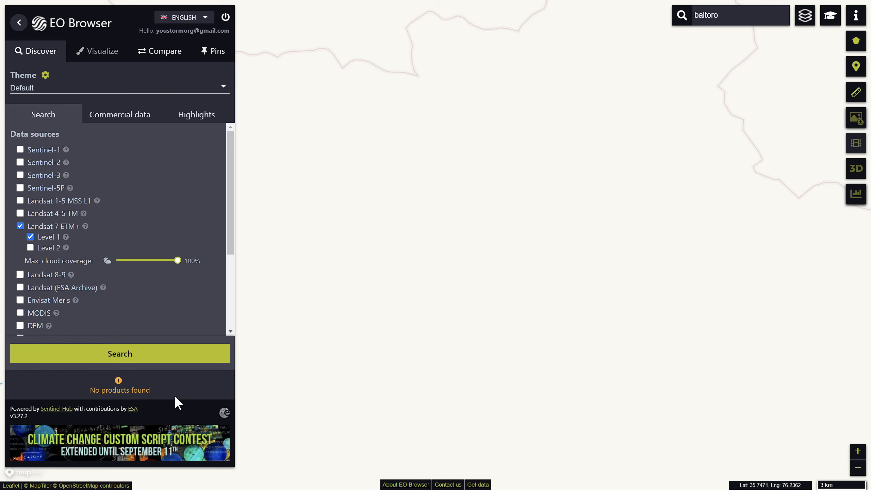
- Set the time range's start date to 2012-07-03 and search for Landsat 7 ETM+ Level 1 scenes
left_click_drag(230, 241, 230, 317)
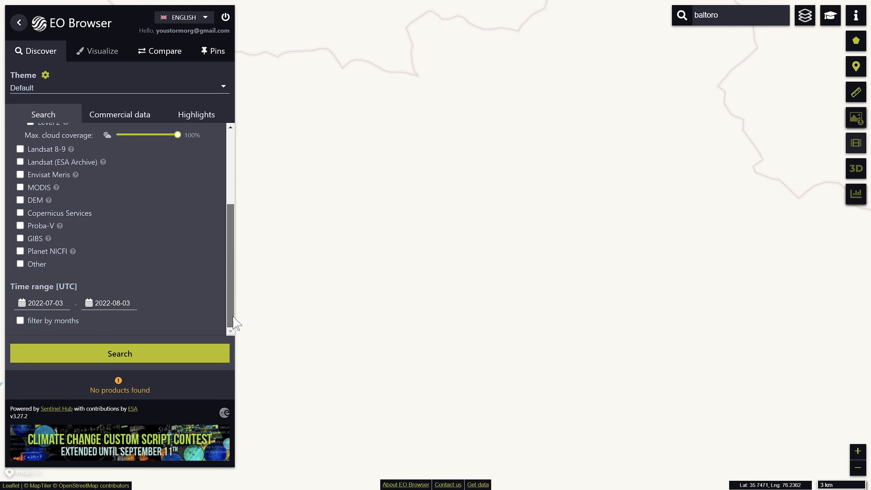
left_click(48, 304)
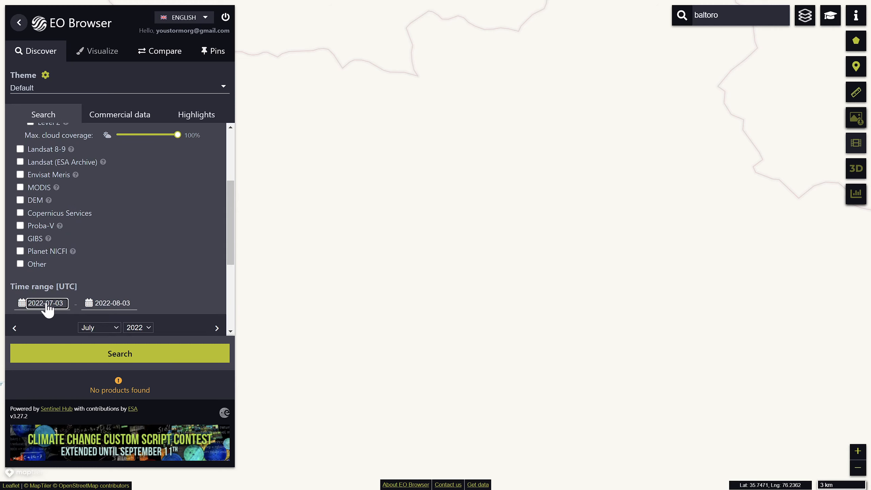
left_click(144, 327)
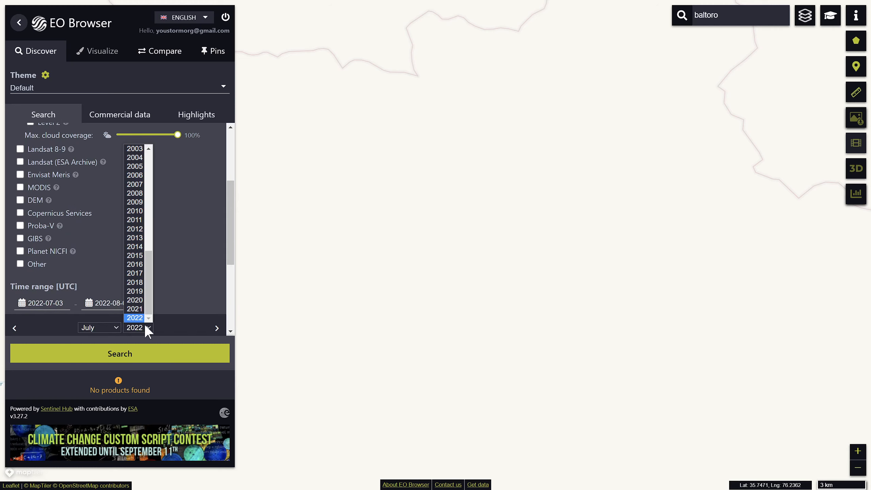
left_click(136, 230)
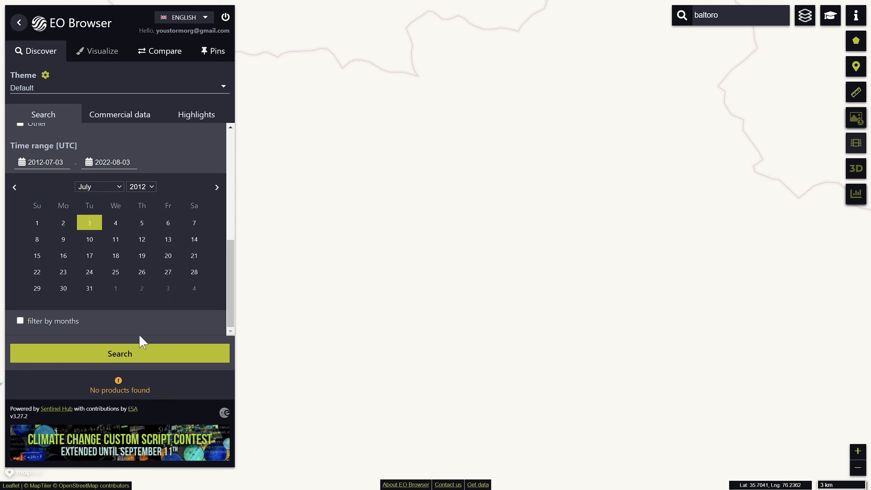
left_click(117, 357)
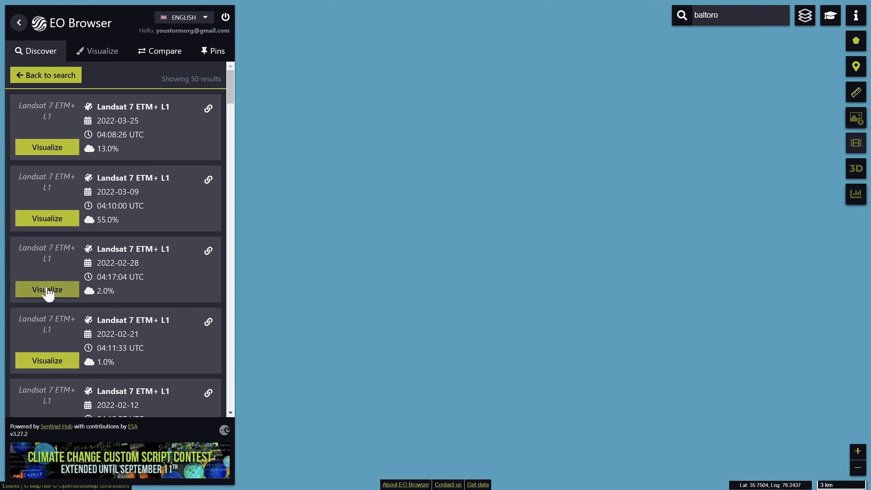
- Visualize the Landsat 7 ETM+ L1 scene of 2022-02-21 in false color around the glacier's end and pin it
left_click(48, 289)
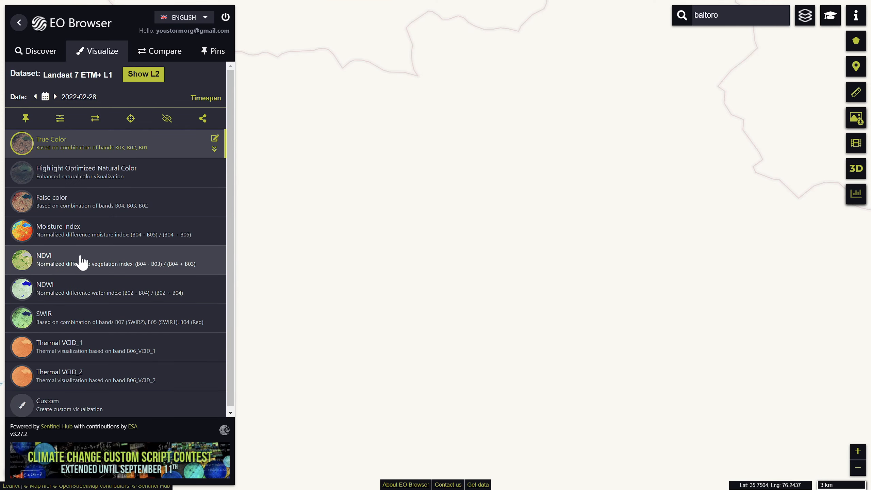
left_click(36, 97)
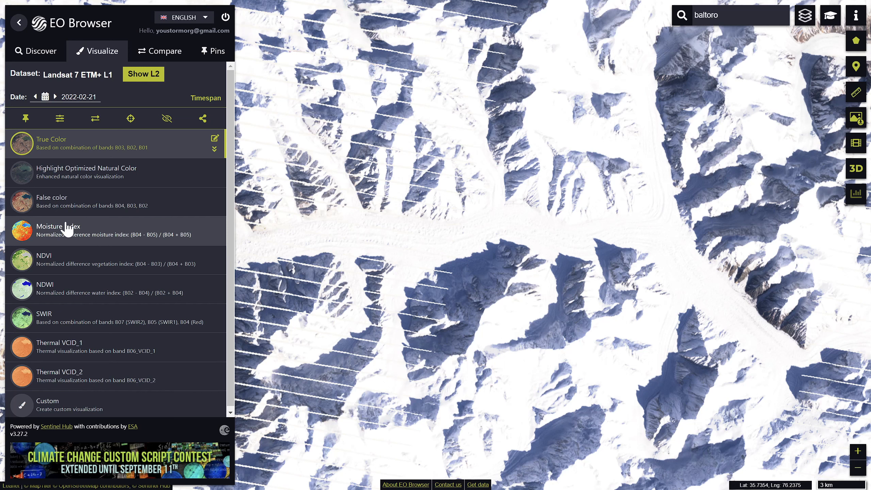
left_click(21, 206)
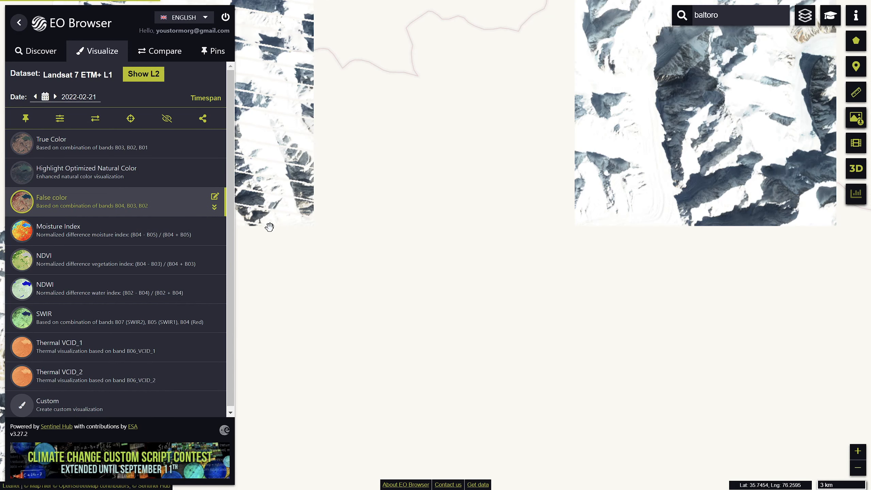
left_click_drag(308, 246, 684, 228)
scroll(496, 260, "up", 5)
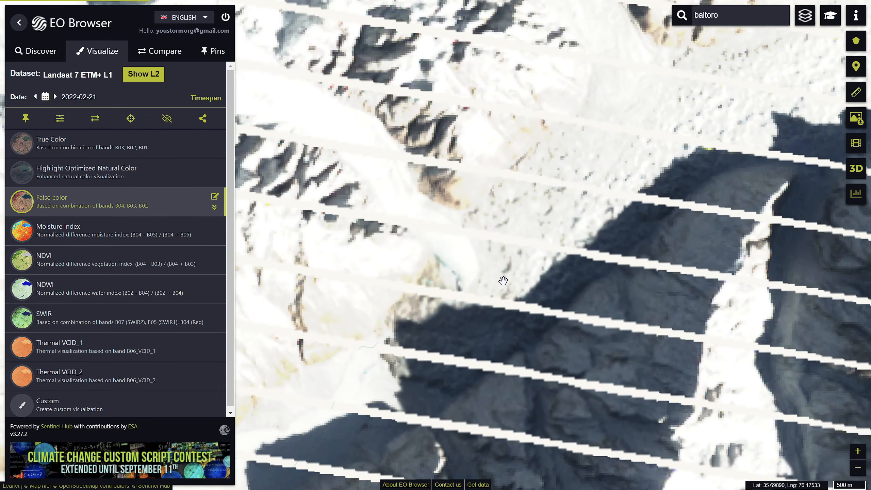
scroll(487, 276, "down", 2)
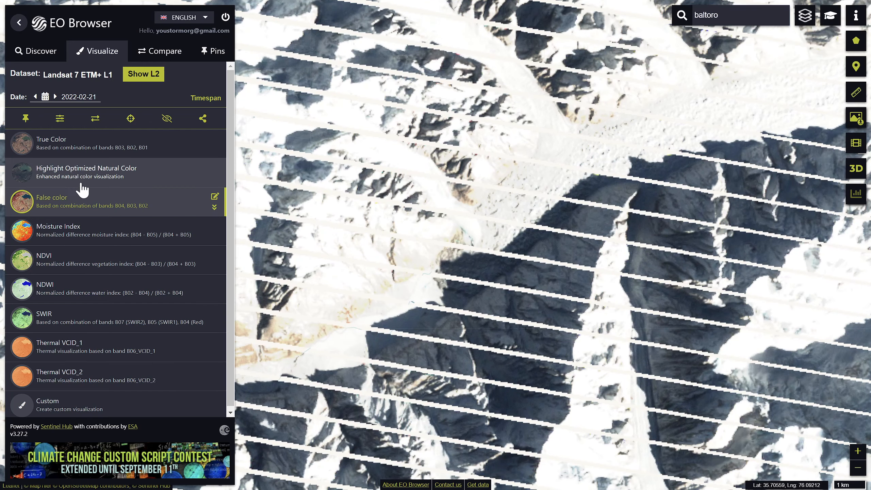
left_click(25, 119)
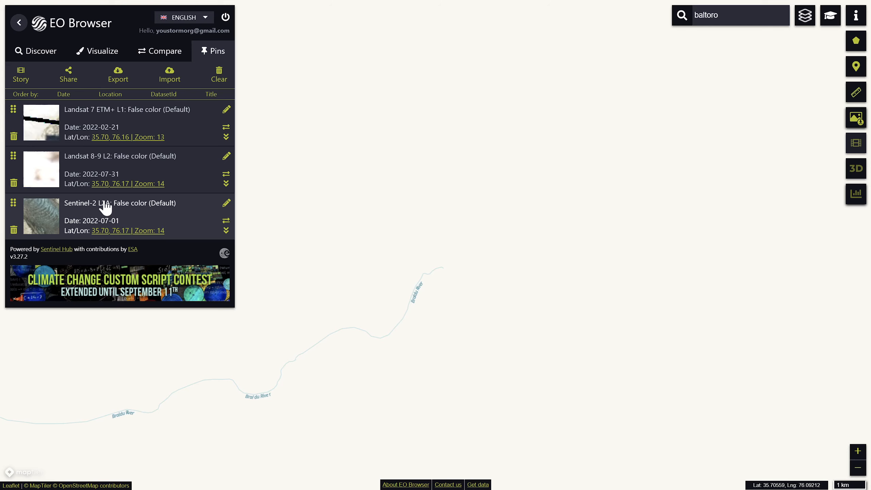
- Replace Landsat 7 ETM+ with Landsat 4-5 TM Level 1 as the data source and search for its scenes
left_click(39, 57)
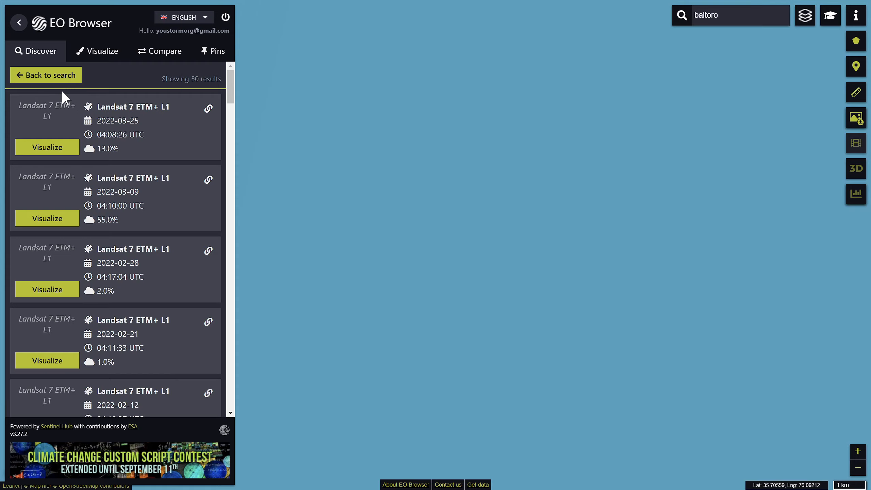
left_click(50, 77)
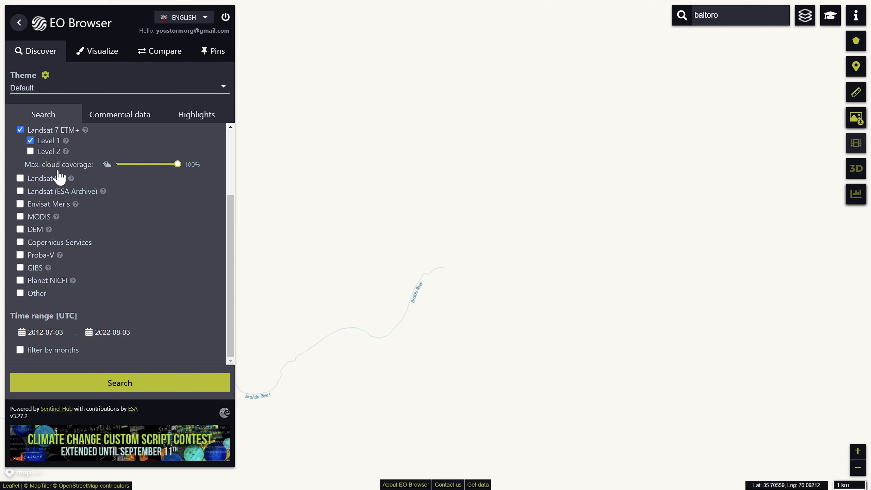
scroll(54, 173, "up", 3)
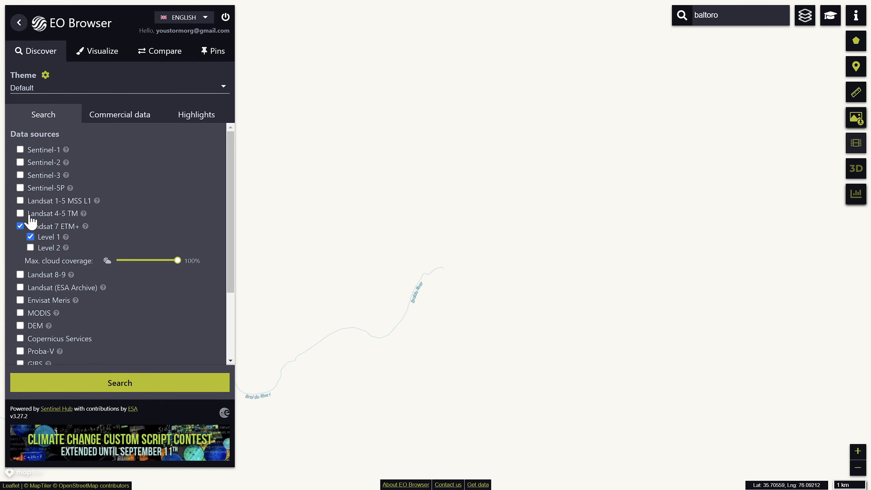
left_click(29, 215)
left_click(20, 262)
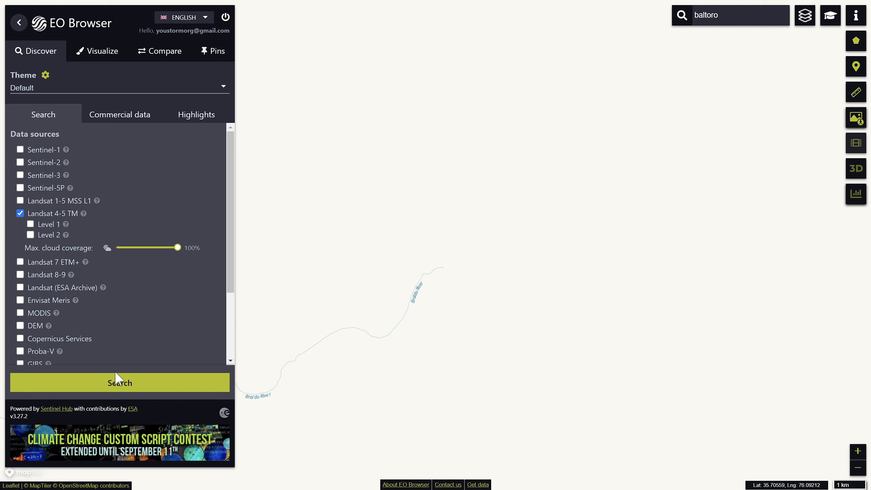
left_click(112, 380)
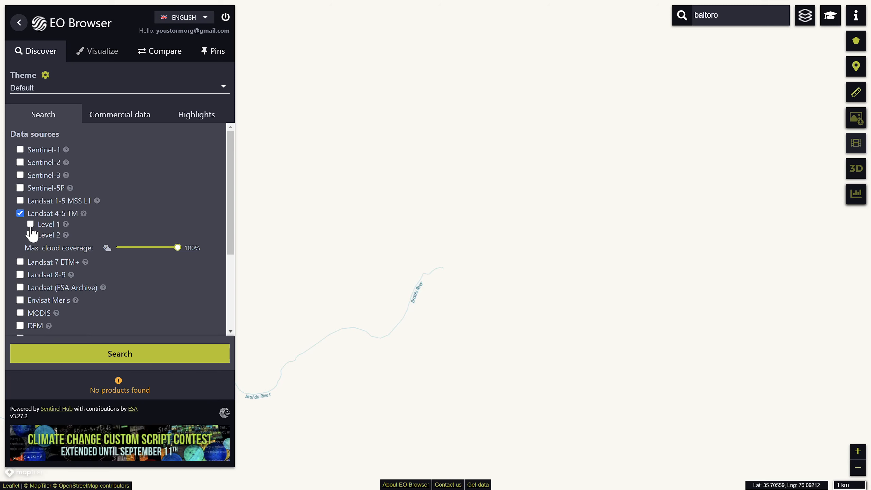
left_click(30, 226)
left_click(104, 354)
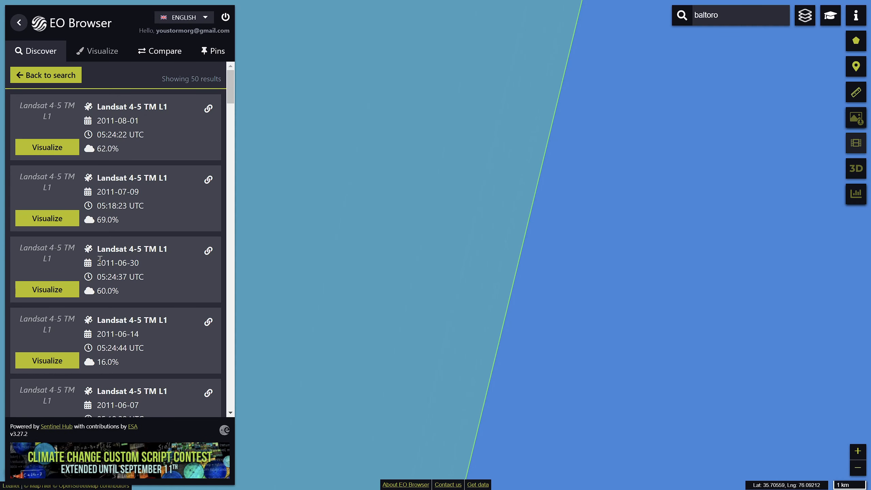
- Visualize the Landsat 4-5 TM L1 scene of 2011-08-10 in false color and pin it
scroll(50, 270, "down", 5)
left_click(18, 229)
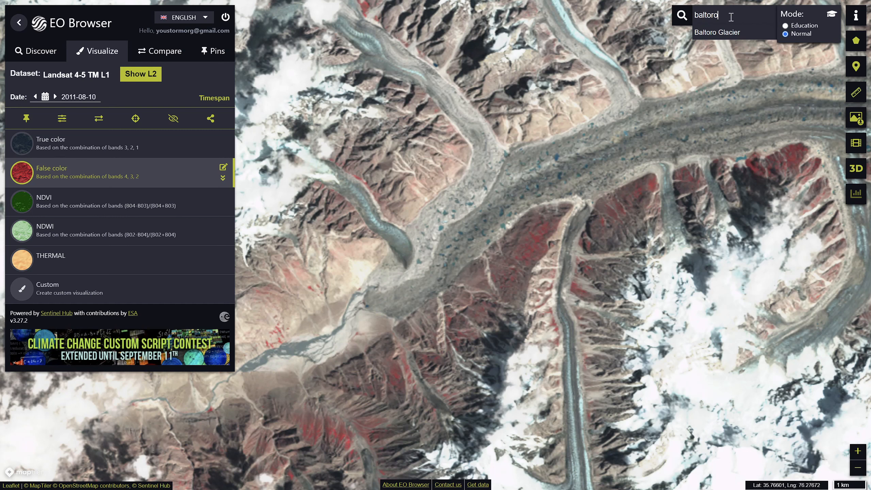
left_click(73, 167)
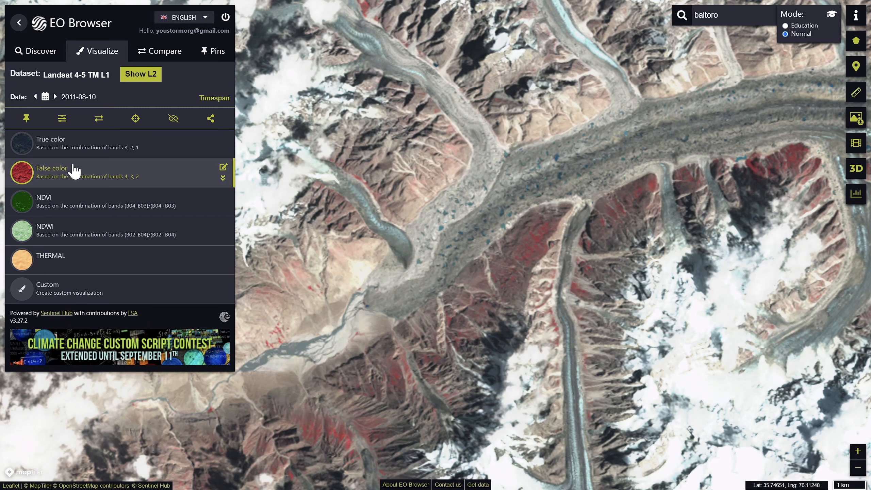
left_click(27, 120)
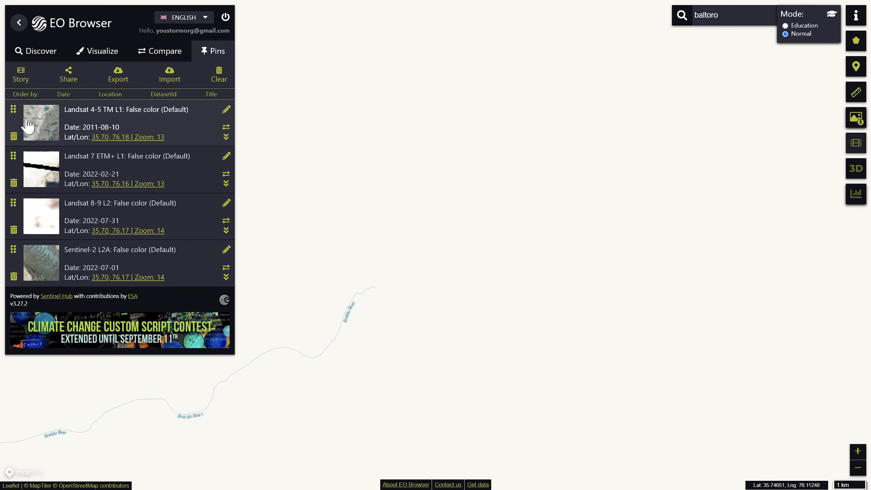
- Replace Landsat 4-5 TM with Landsat 1-5 MSS L1 as the data source and search for its scenes
left_click(39, 53)
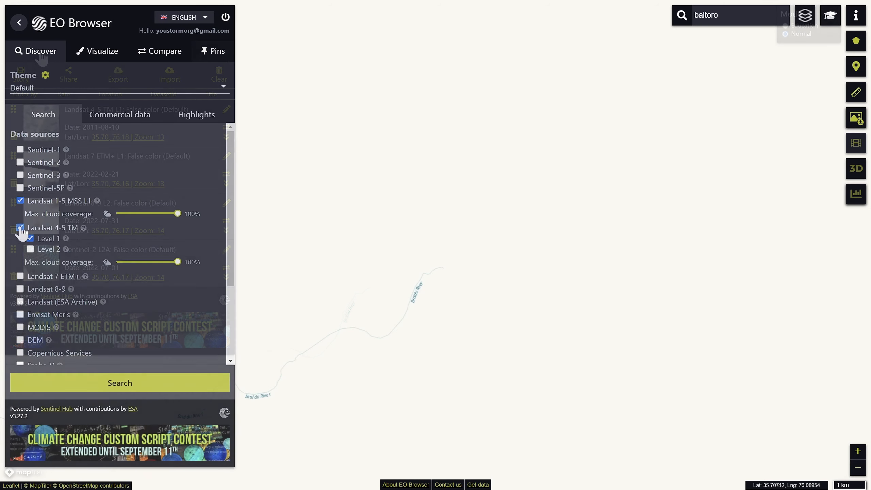
left_click(20, 228)
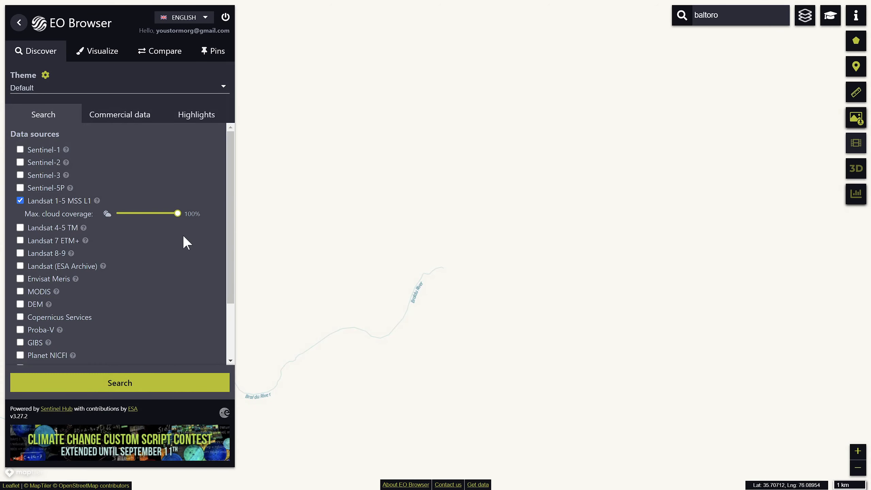
left_click(119, 387)
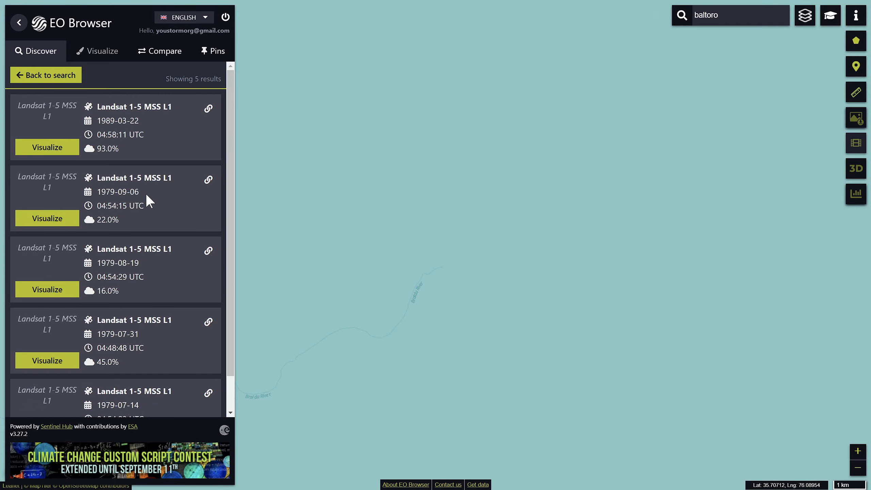
- Visualize the 1979-09-06 Landsat 1-5 MSS scene, switch to 1979-07-31, and pin the False Color Near Infrared view
scroll(147, 201, "down", 1)
scroll(147, 246, "up", 1)
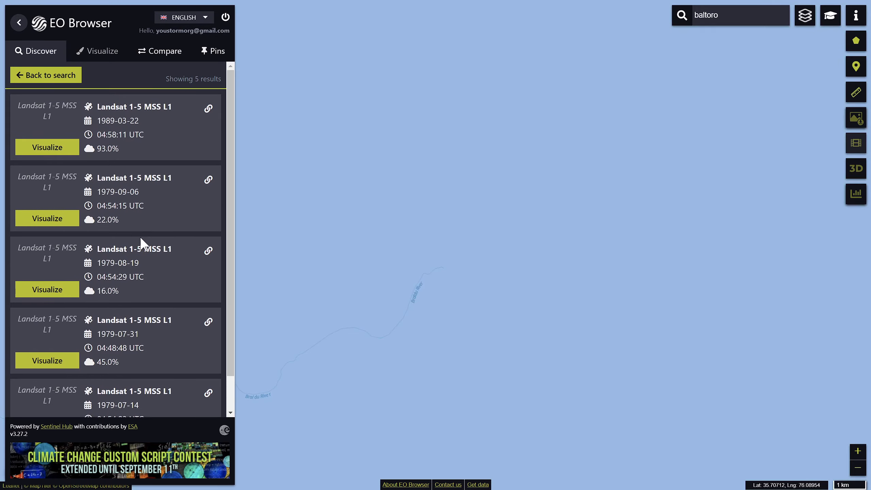
left_click(44, 221)
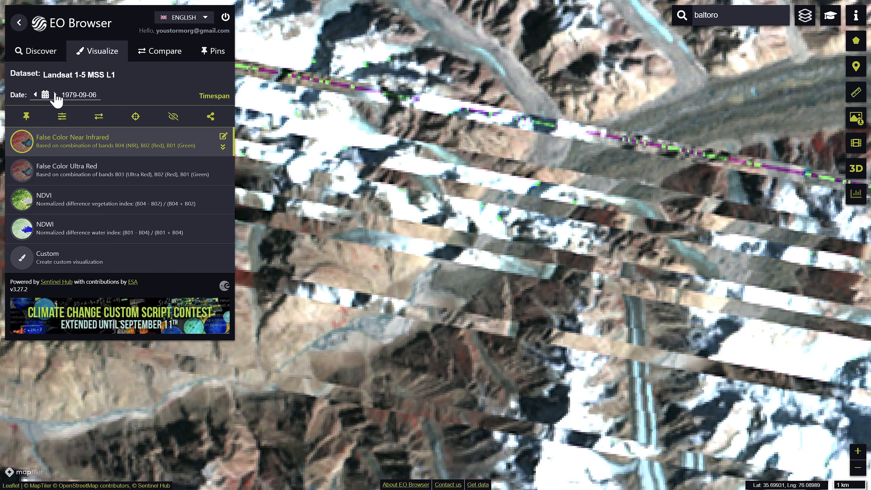
left_click(35, 94)
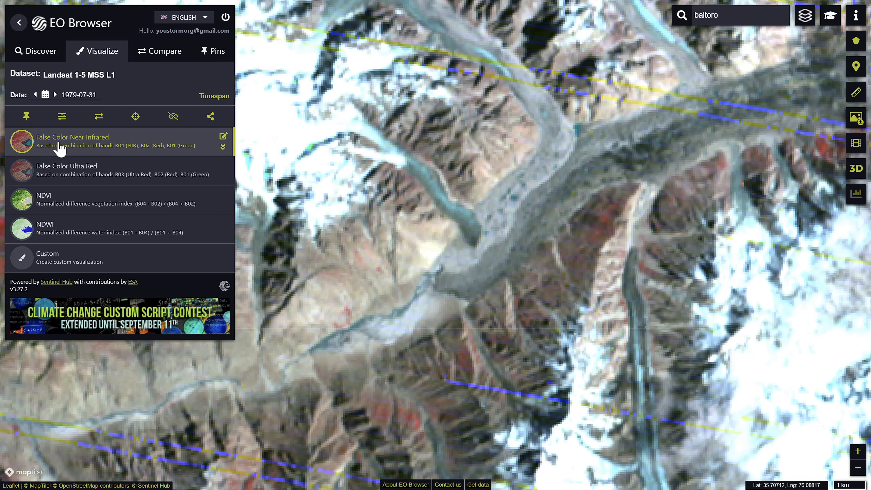
left_click(27, 118)
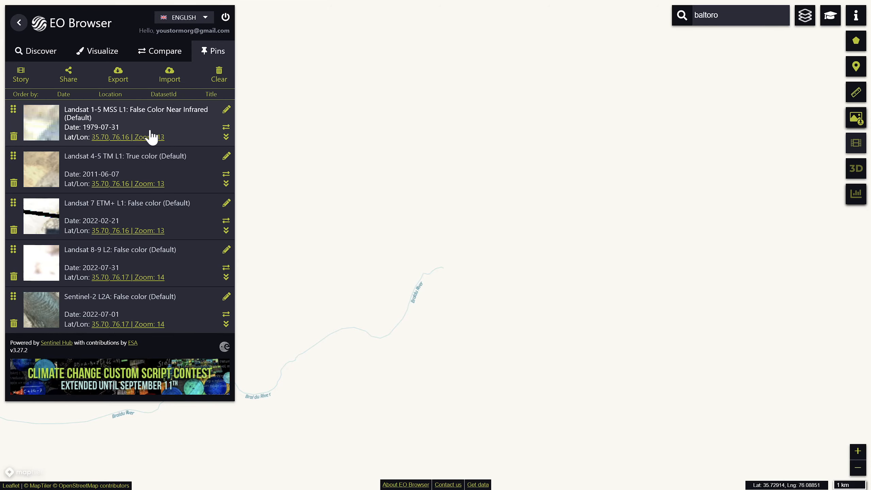
- Start a timelapse of the visible glacier area from the Sentinel-2 L2A false color visualization
left_click(176, 121)
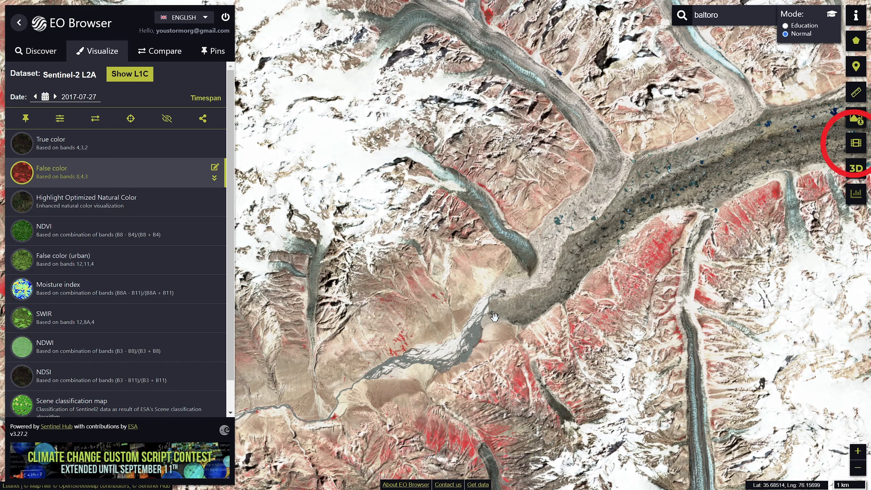
left_click(856, 144)
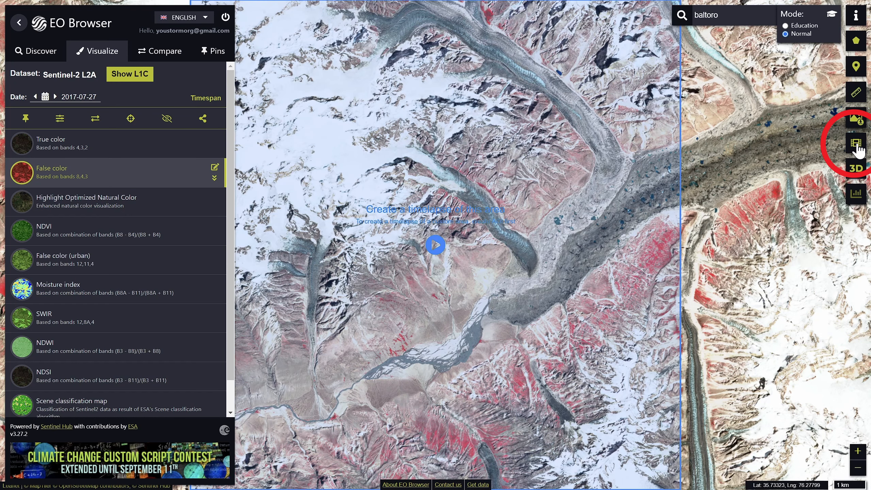
left_click(436, 245)
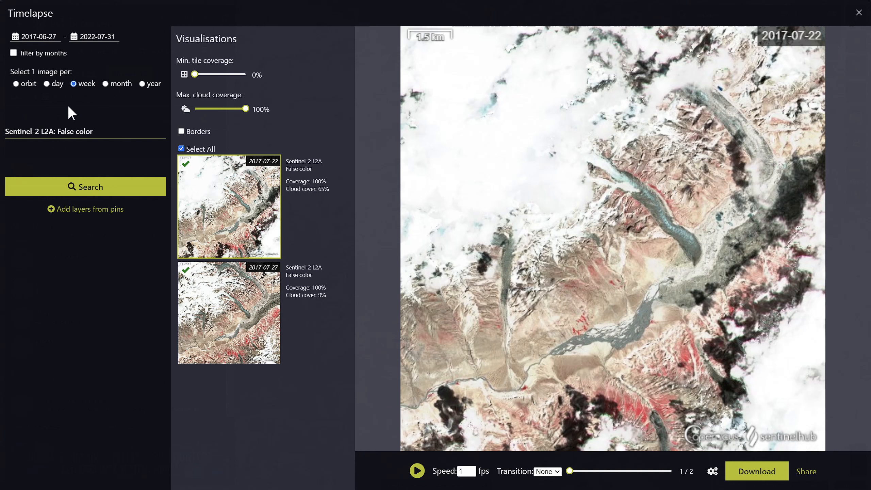
- Filter the timelapse by months, keeping only July, August and September
left_click(14, 52)
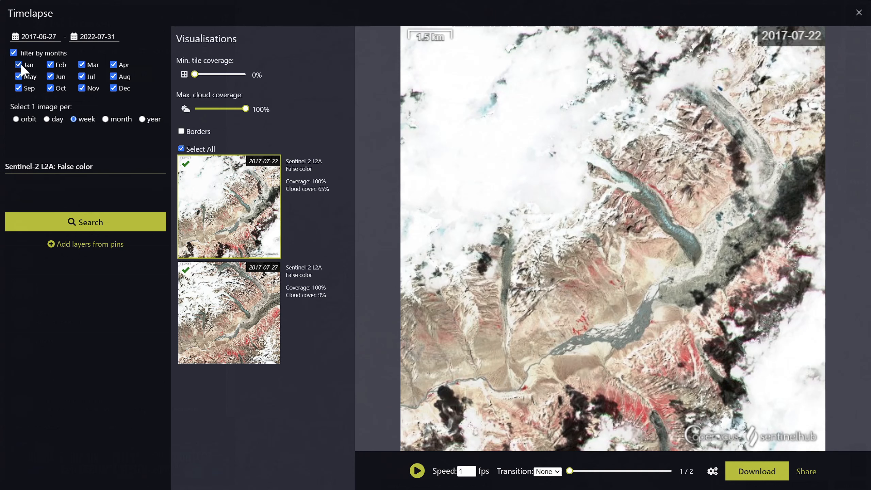
left_click(18, 65)
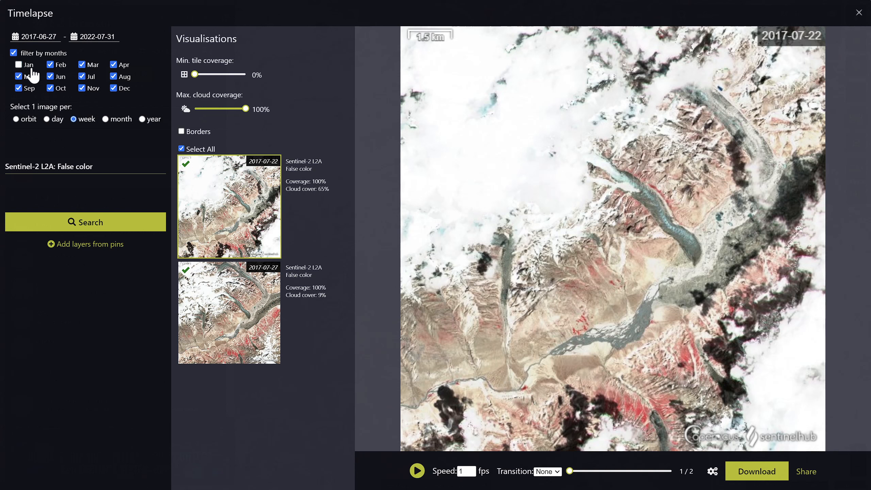
left_click(50, 64)
left_click(82, 65)
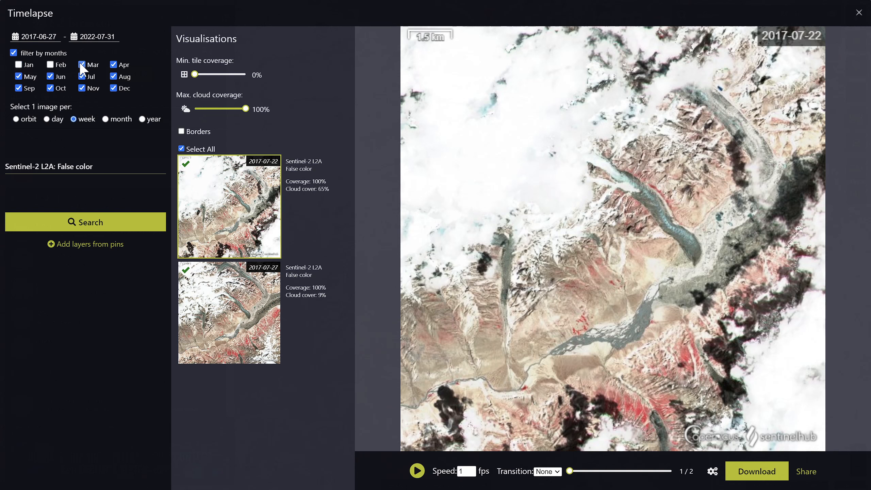
left_click(113, 65)
left_click(18, 76)
left_click(82, 88)
- Add the pinned Landsat 8-9 L2, Landsat 7 ETM+, Landsat 4-5 TM and Landsat 1-5 MSS false color layers to the timelapse
left_click(70, 247)
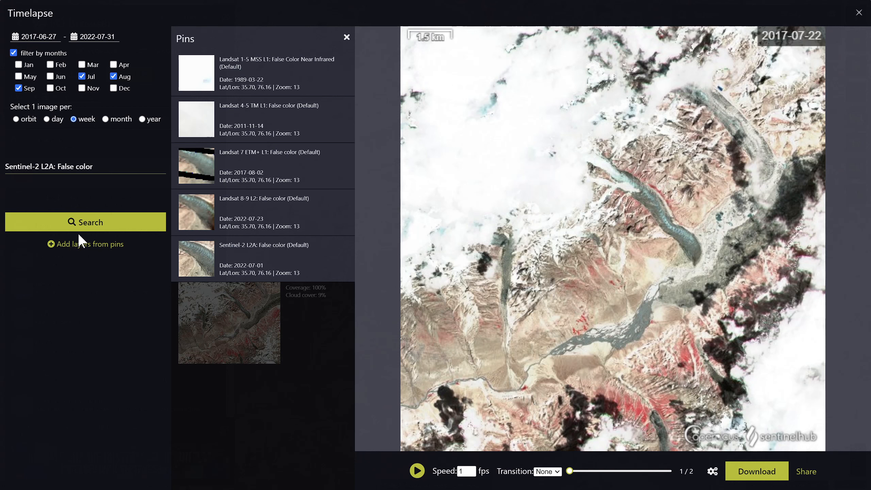
left_click(202, 216)
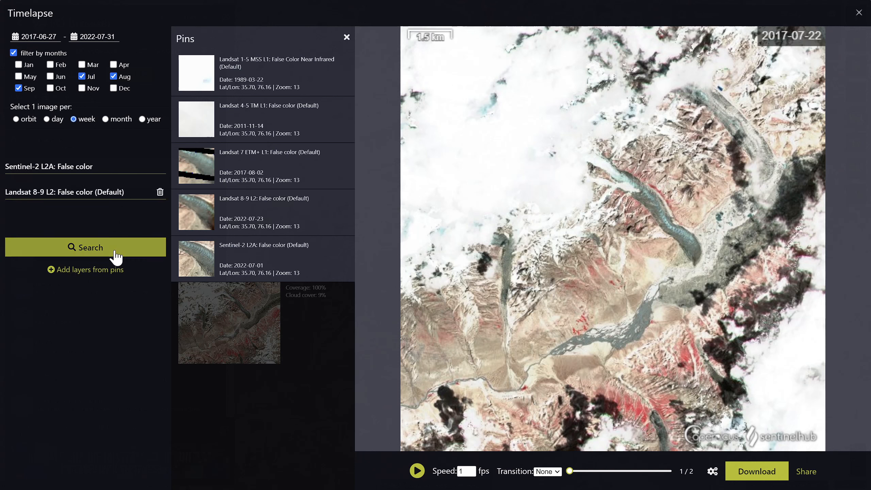
left_click(205, 165)
left_click(196, 122)
left_click(195, 77)
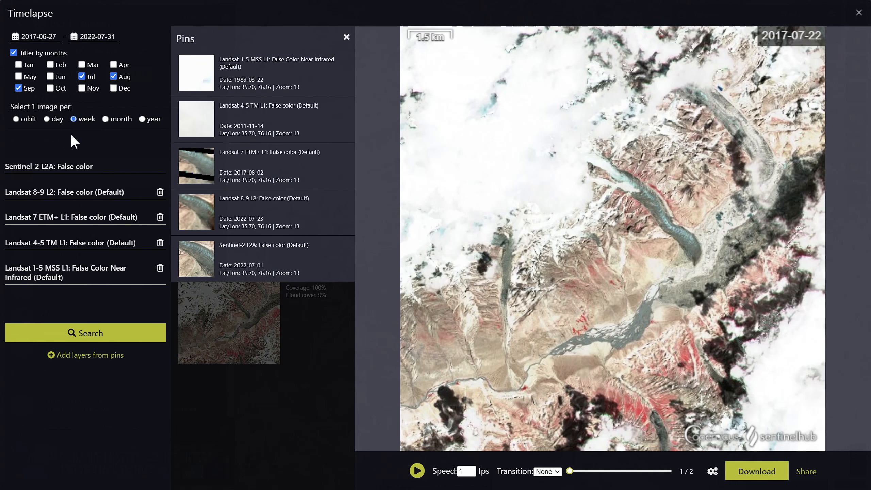
- Set the timelapse's start date to 1972-08-03
left_click(37, 36)
left_click(111, 60)
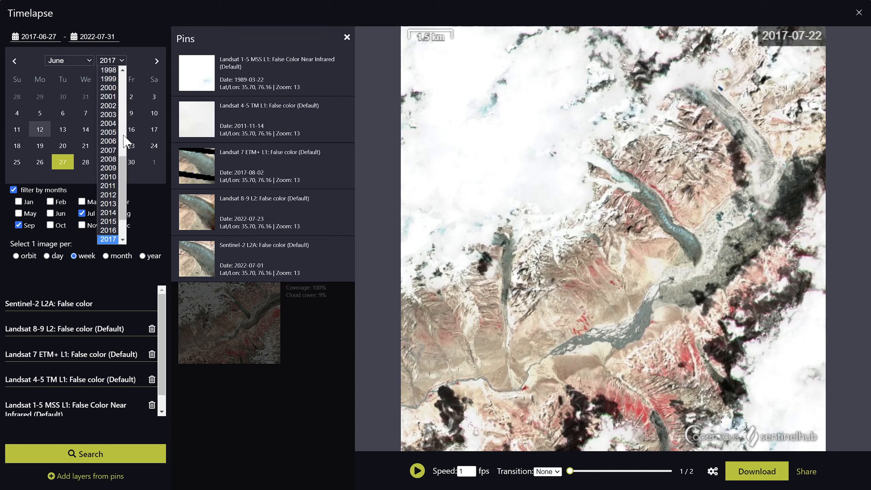
left_click_drag(123, 188, 123, 64)
left_click(107, 71)
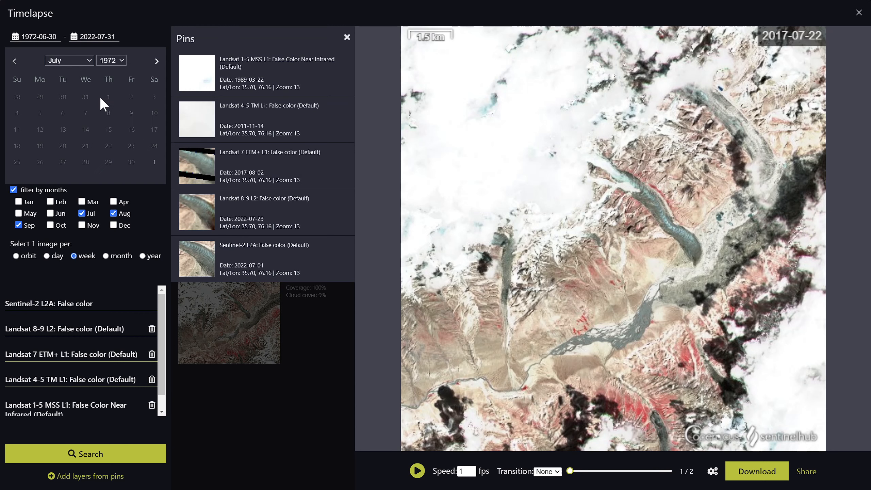
left_click(88, 60)
left_click(83, 76)
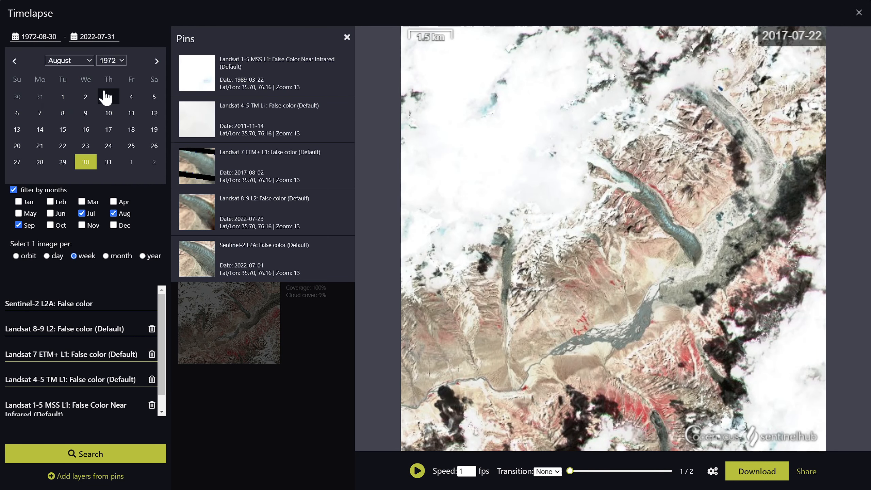
left_click(102, 97)
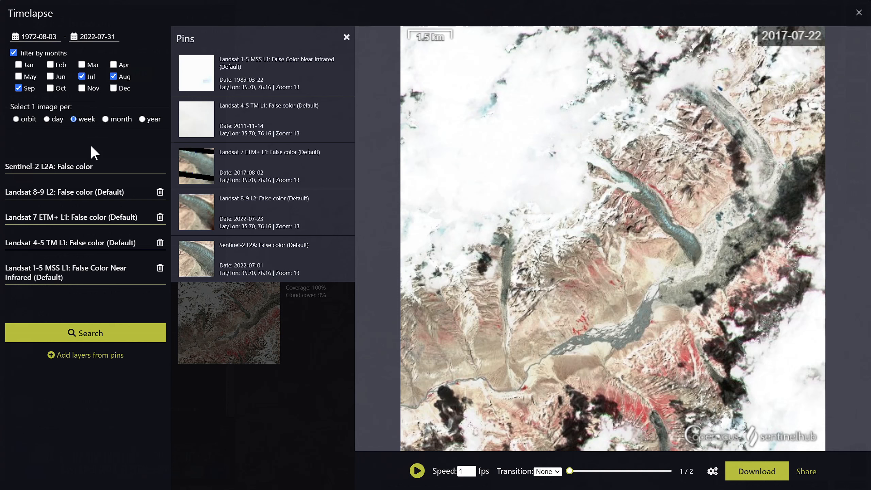
- Search for the timelapse images of all added layers and set the minimum tile coverage to 74%
left_click(73, 329)
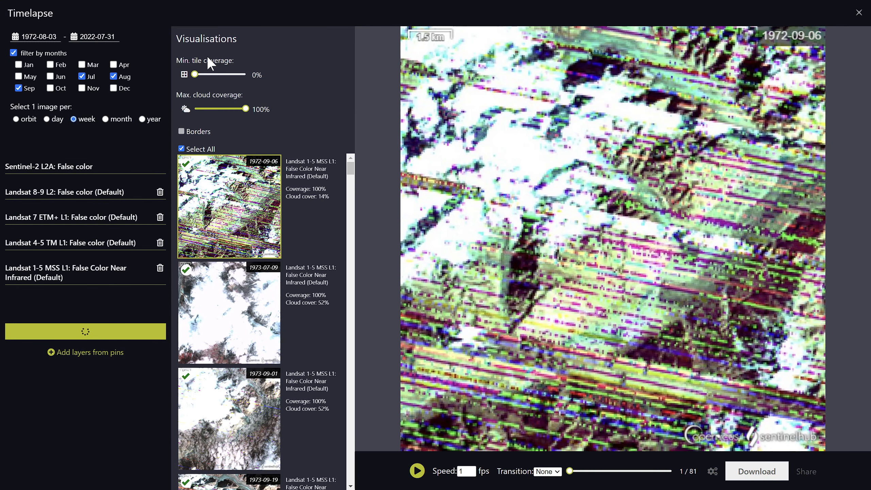
left_click_drag(194, 75, 232, 74)
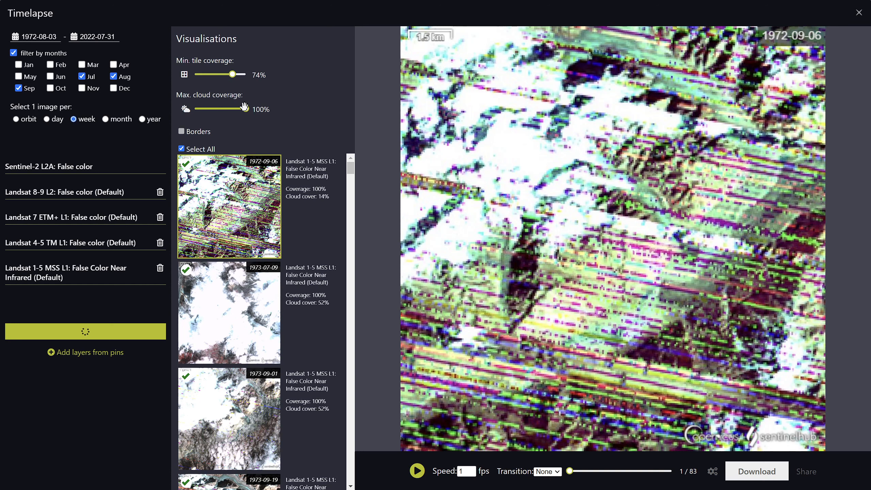